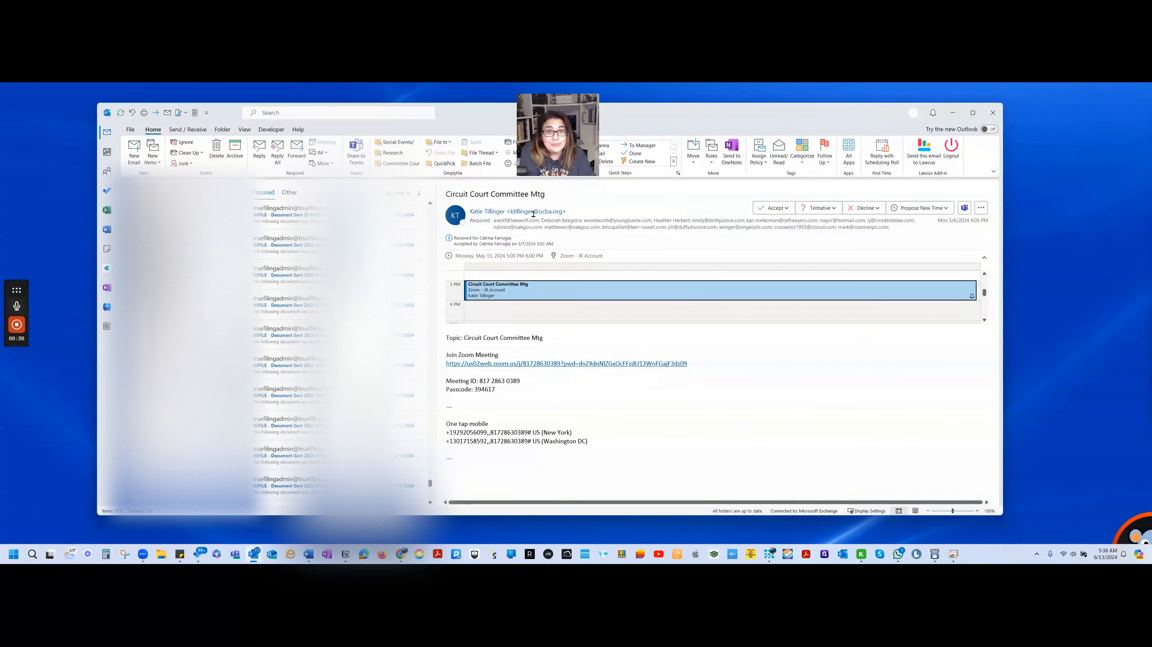
mouse_move(533, 213)
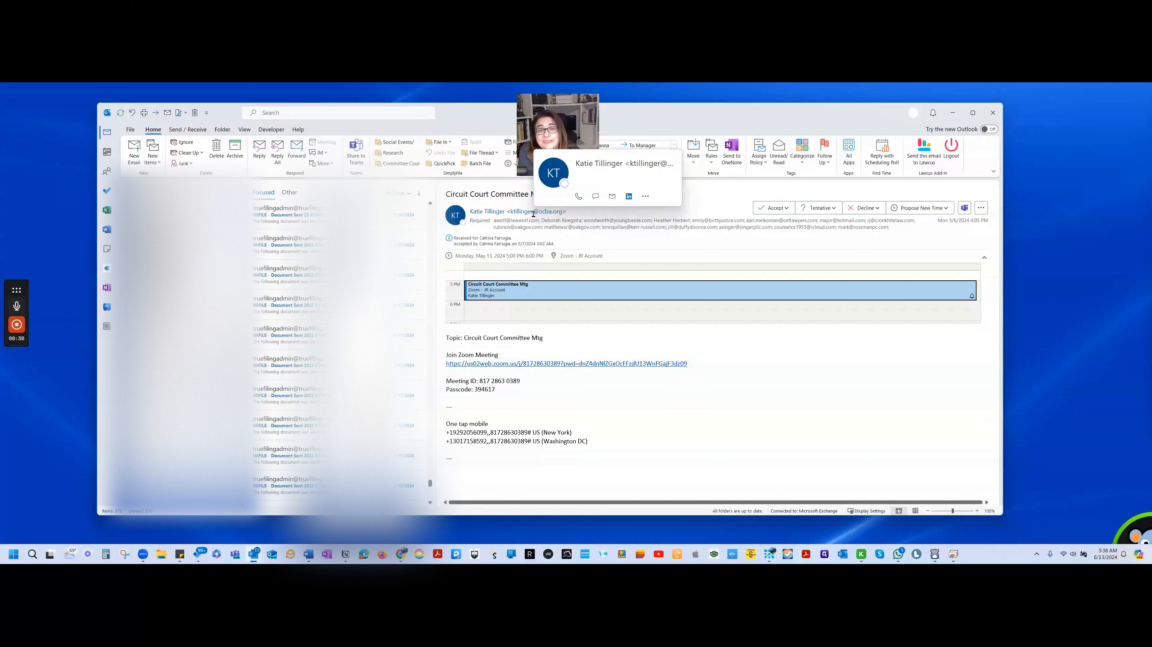
click(533, 214)
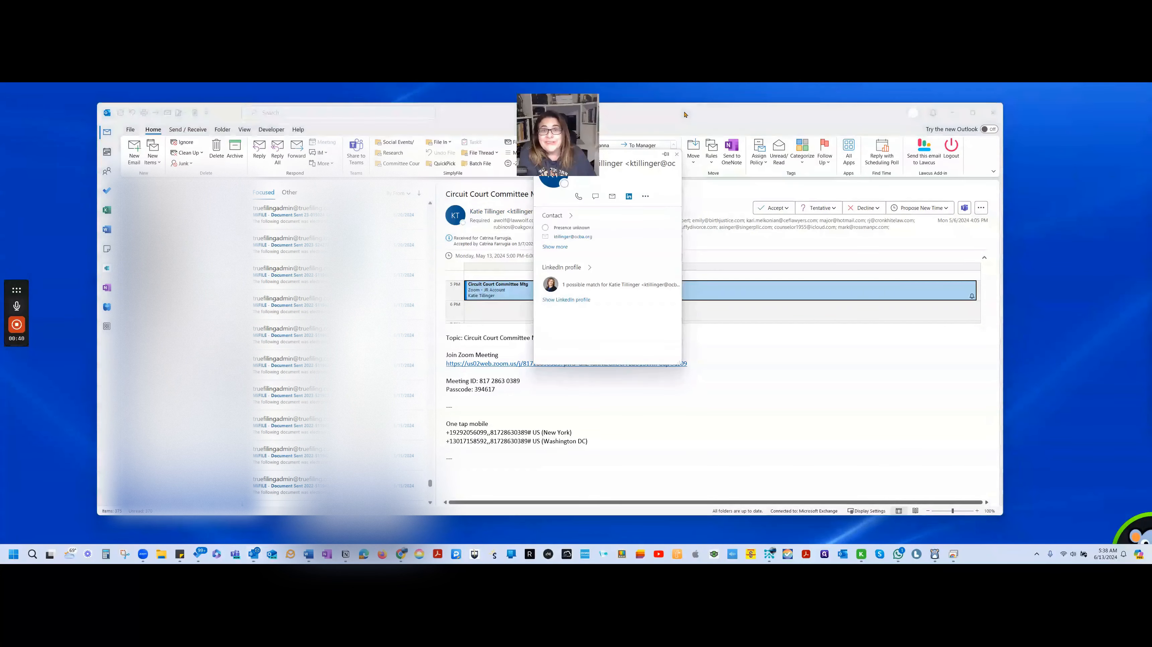
click(685, 114)
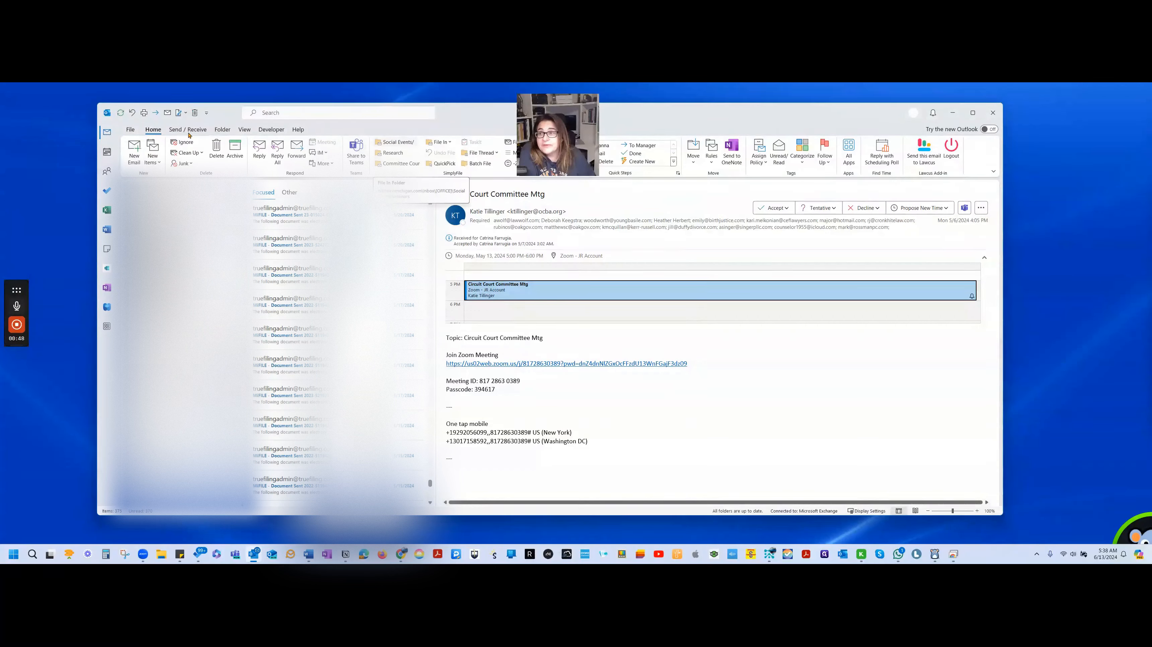
mouse_move(255, 556)
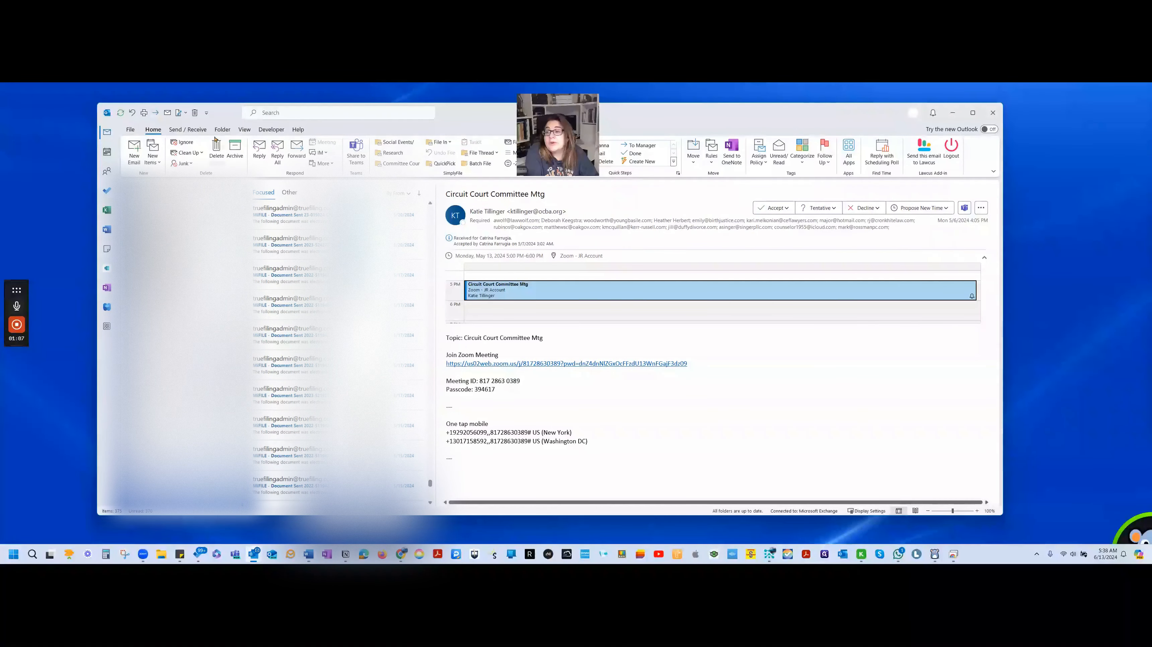
- Add a conditional formatting rule named "Court Emails1" to the current inbox view
click(247, 130)
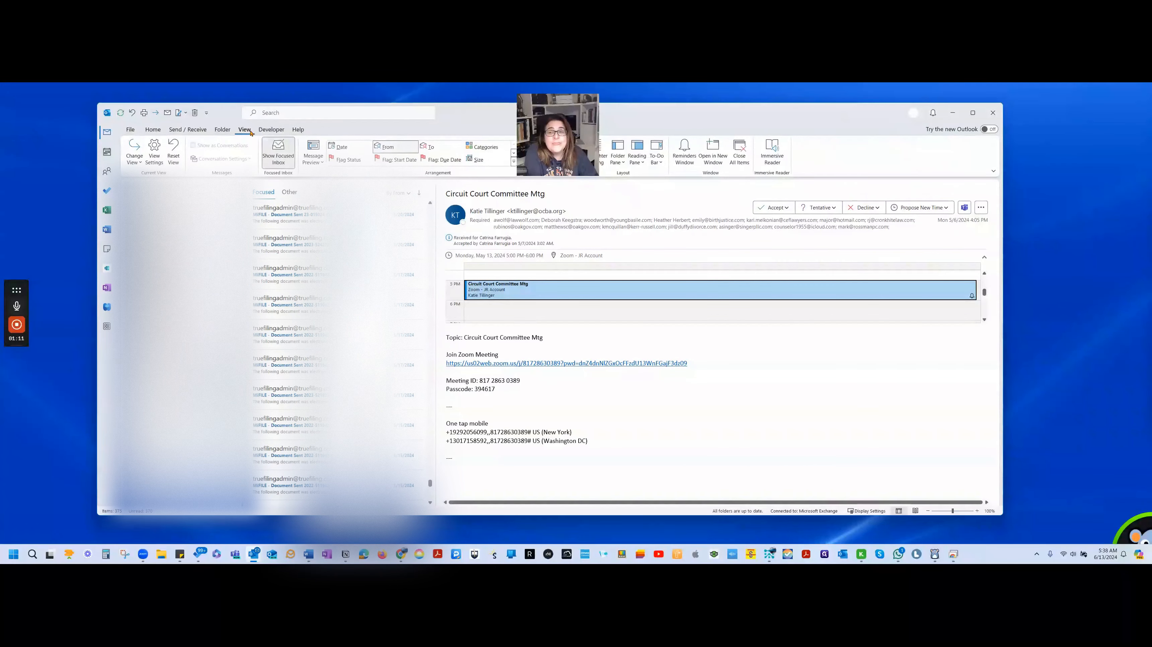
click(155, 152)
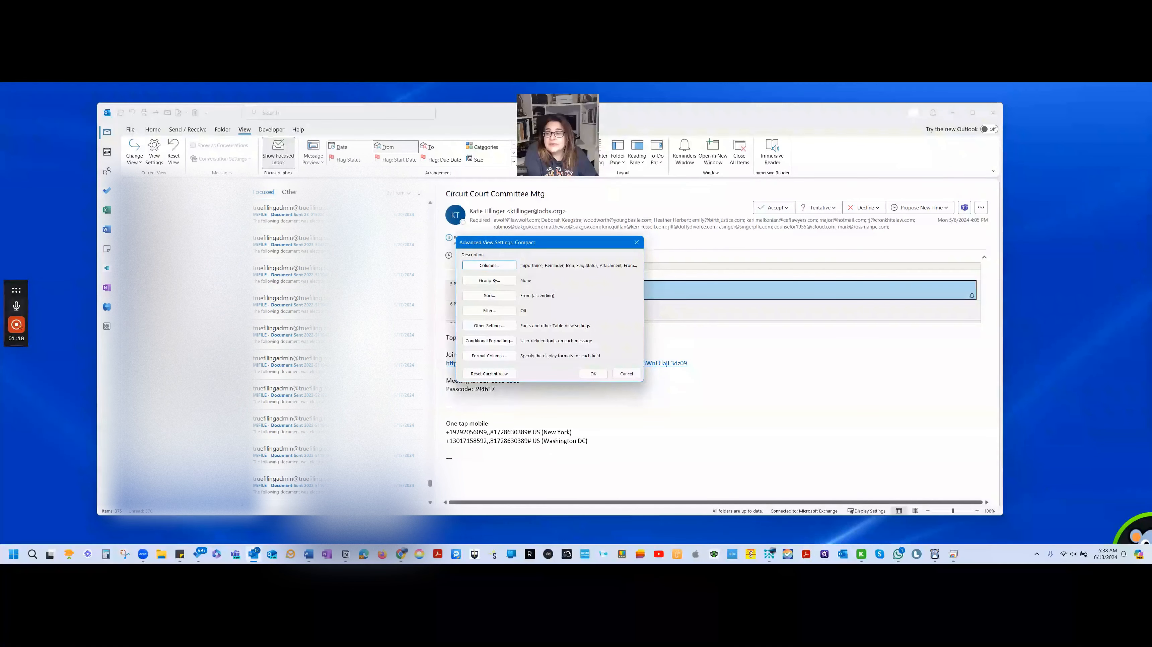
mouse_move(17, 287)
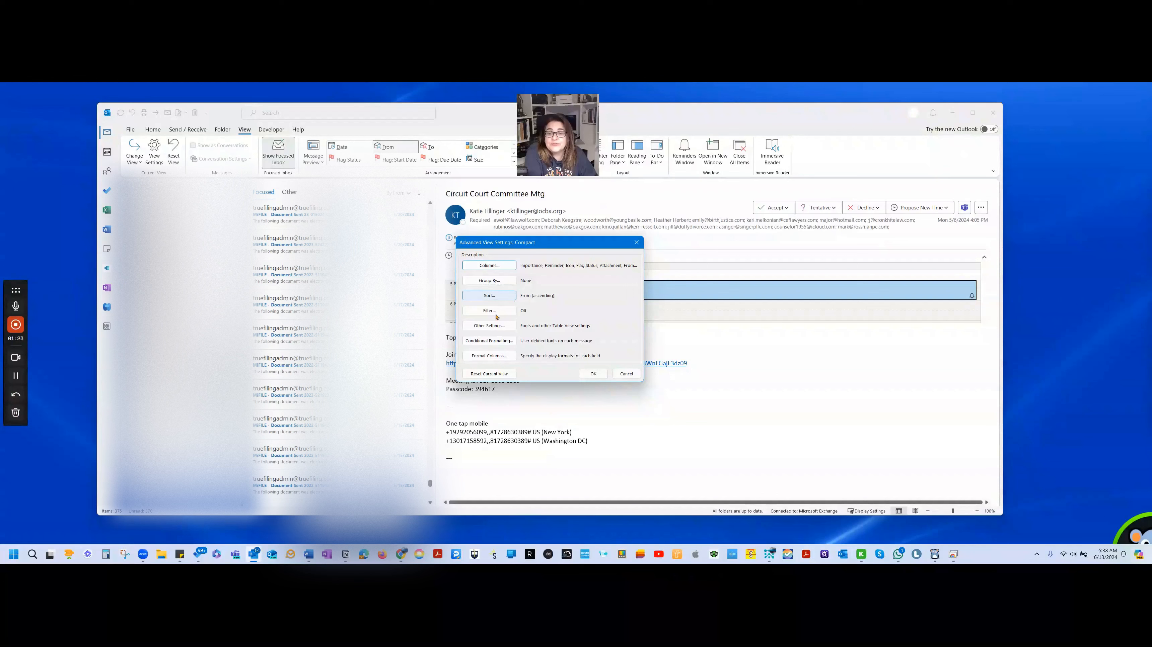
click(476, 340)
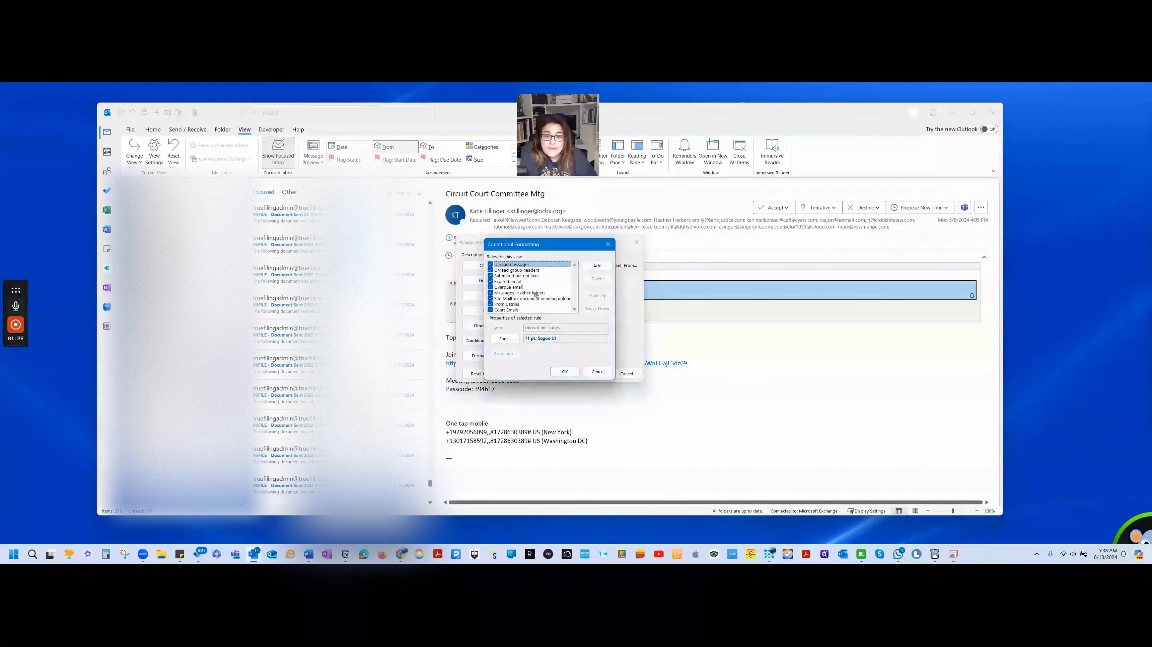
click(594, 267)
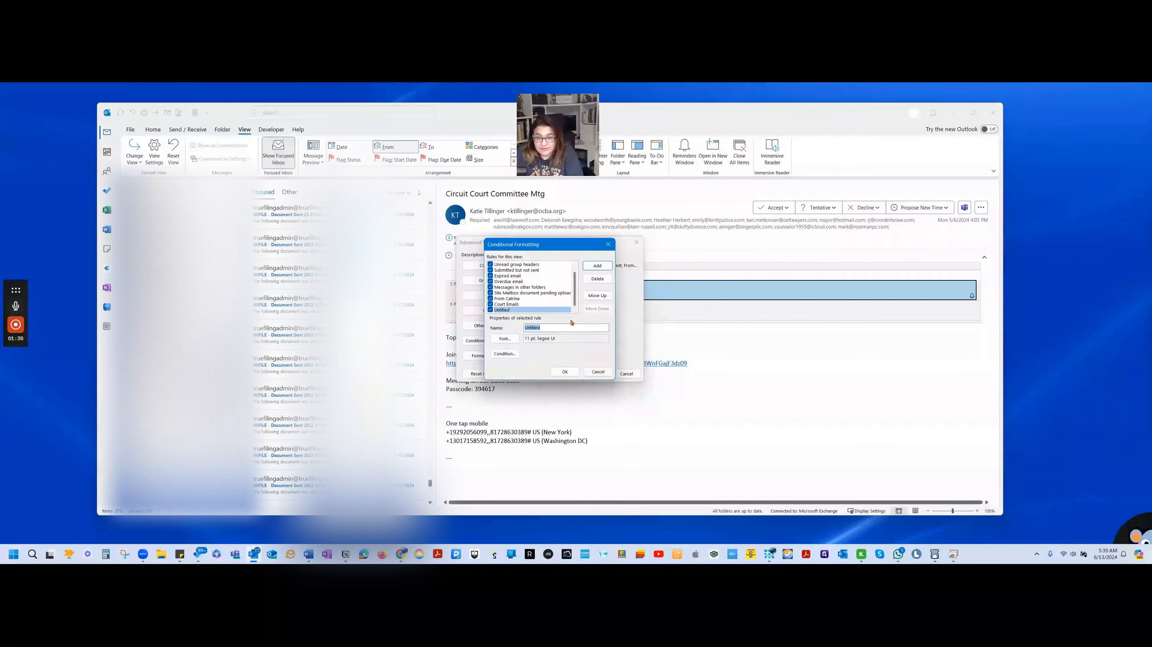
text(Court Emails)
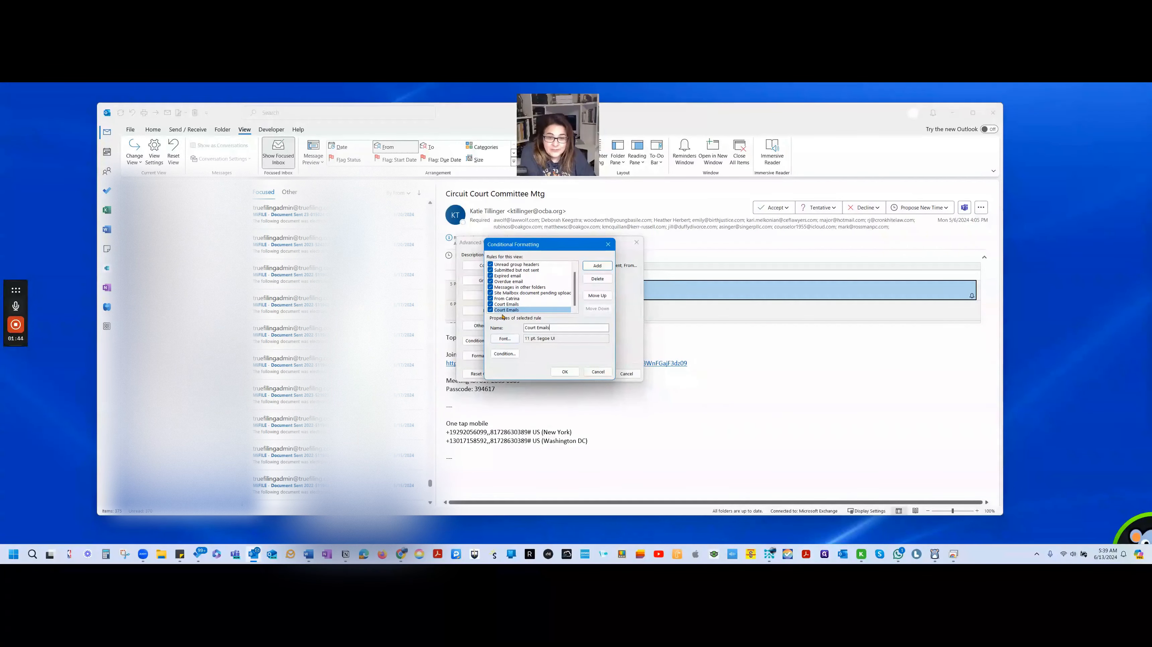
text(1)
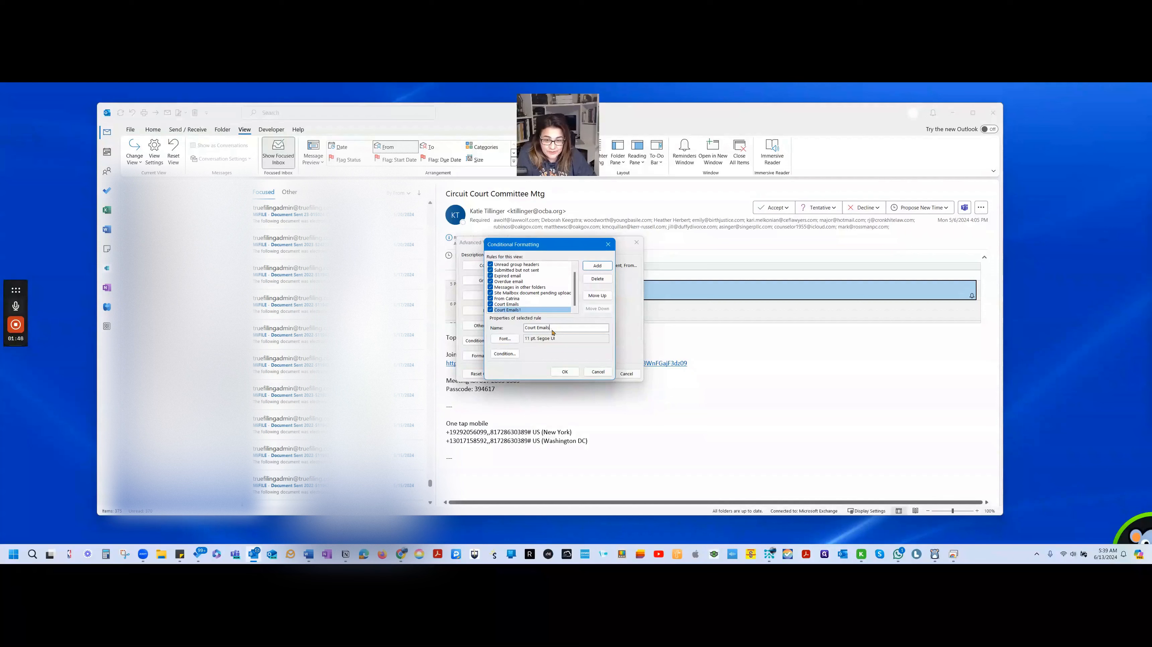
- Set the new rule's font to Segoe UI in bold, red and size Big
click(505, 339)
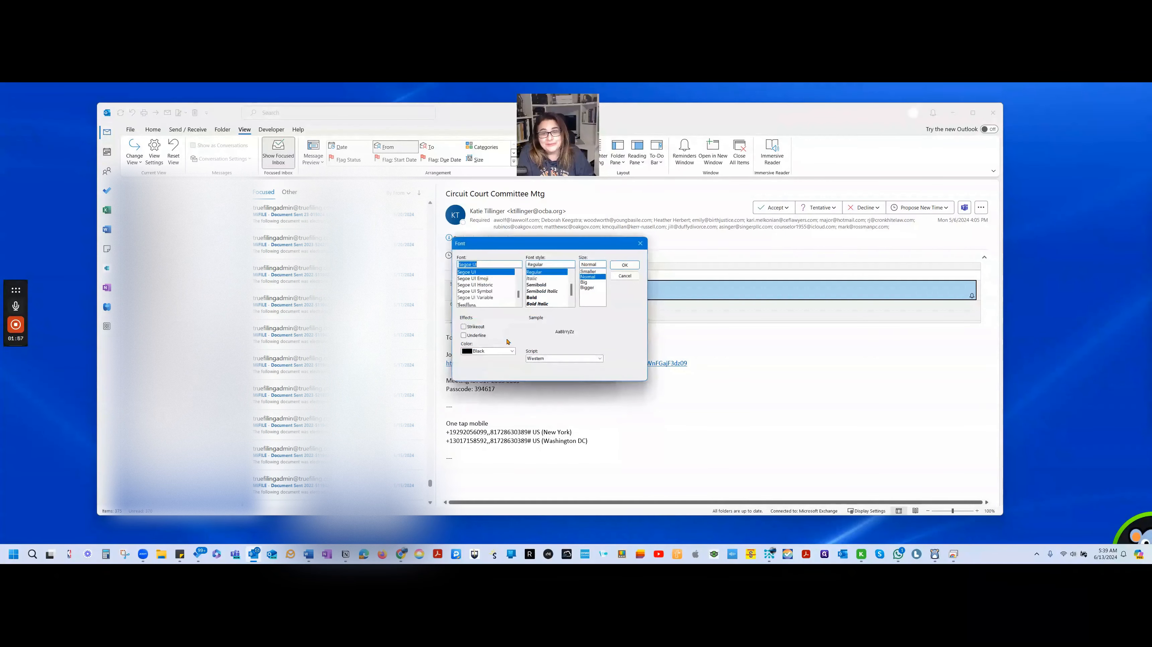
click(512, 352)
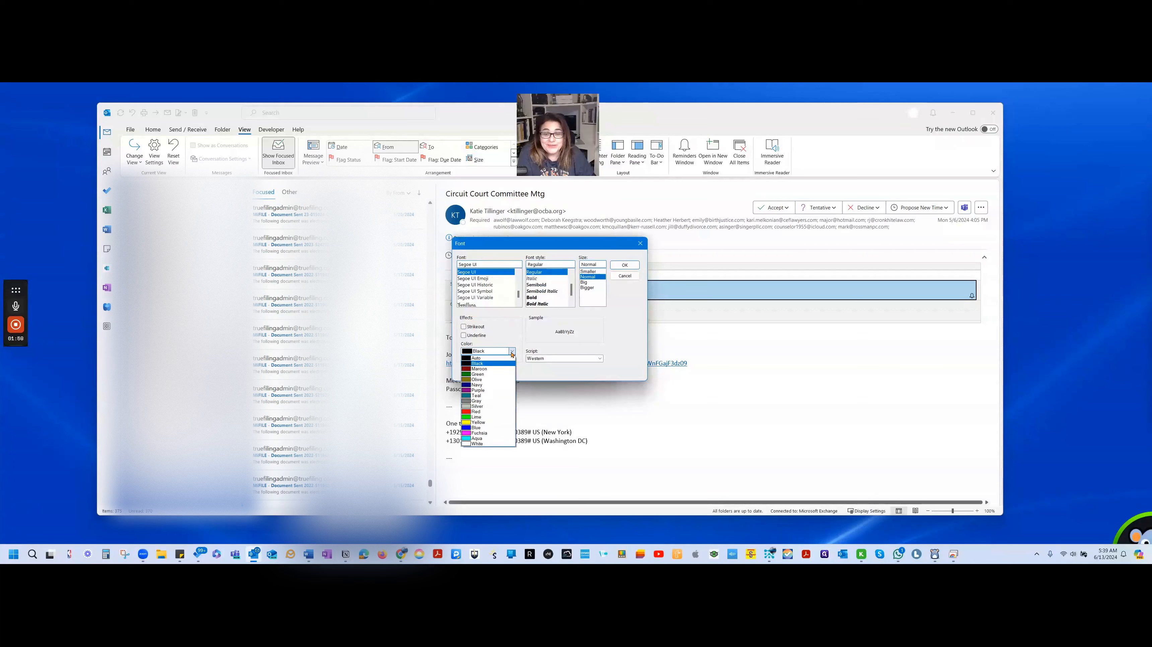
click(476, 412)
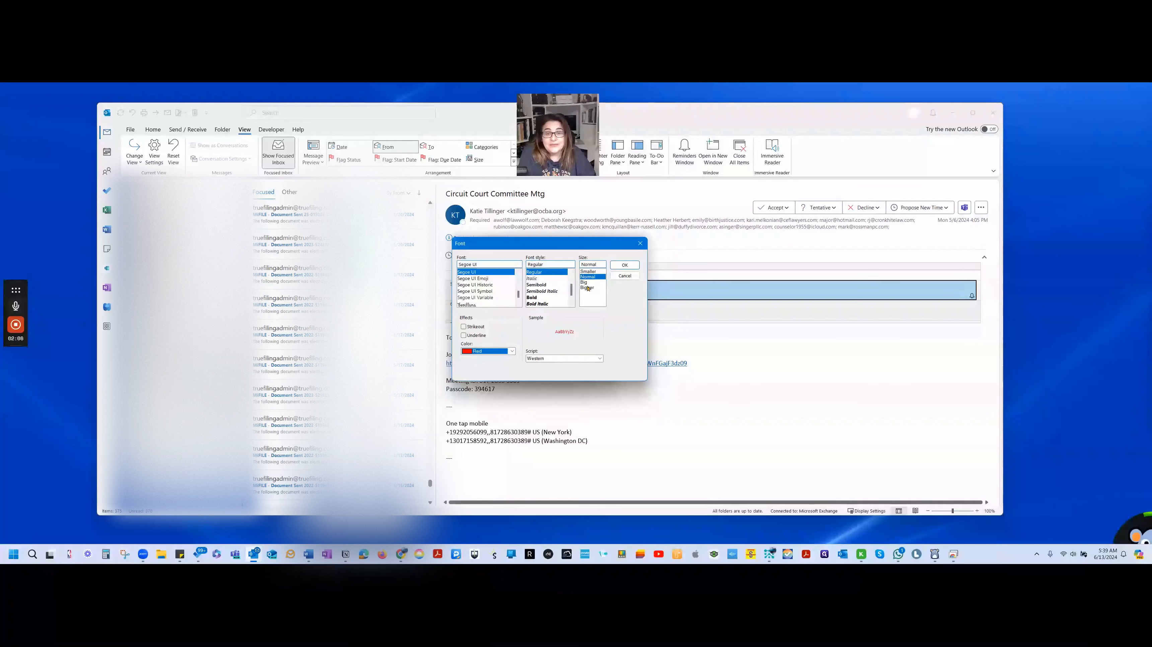
click(542, 298)
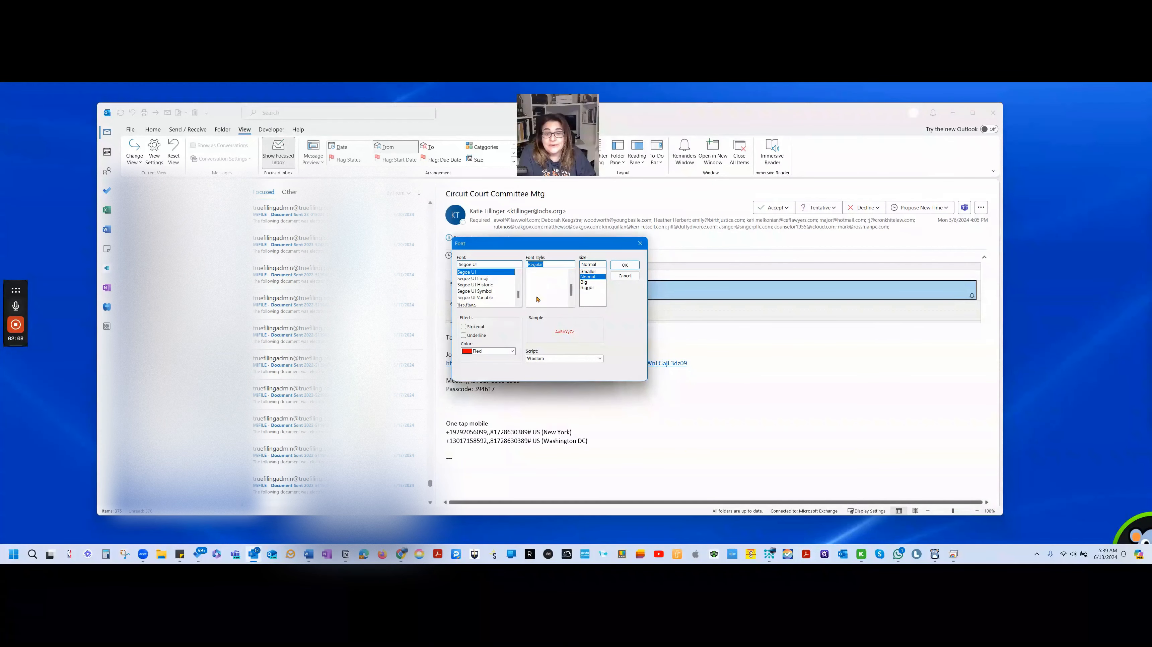
click(585, 283)
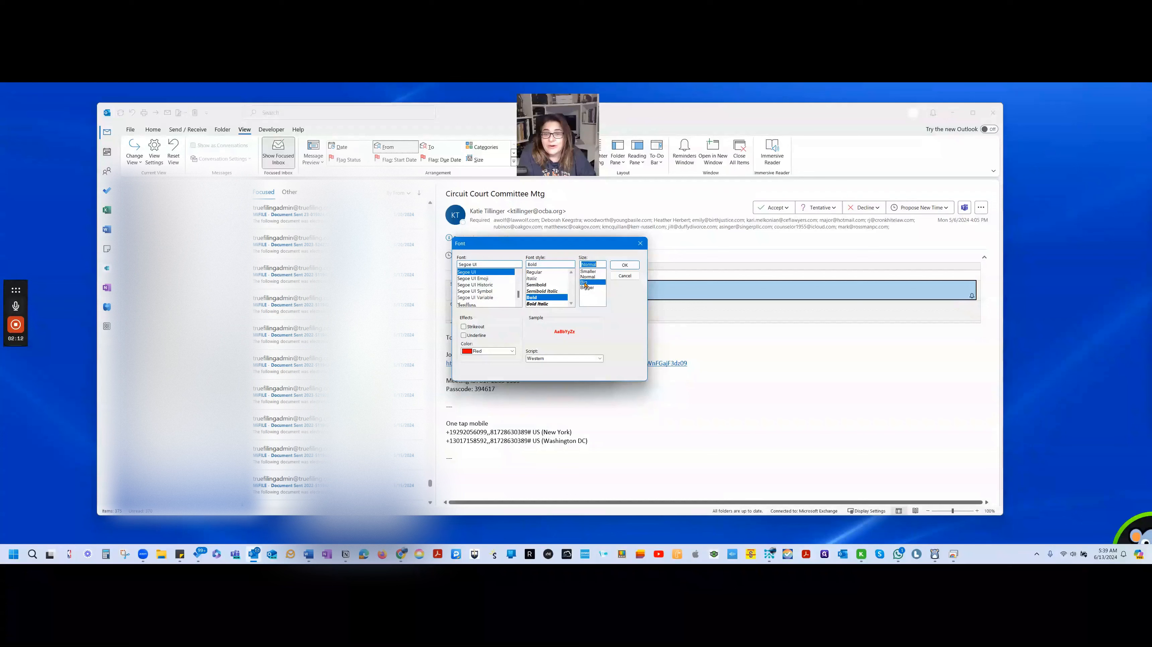
click(623, 266)
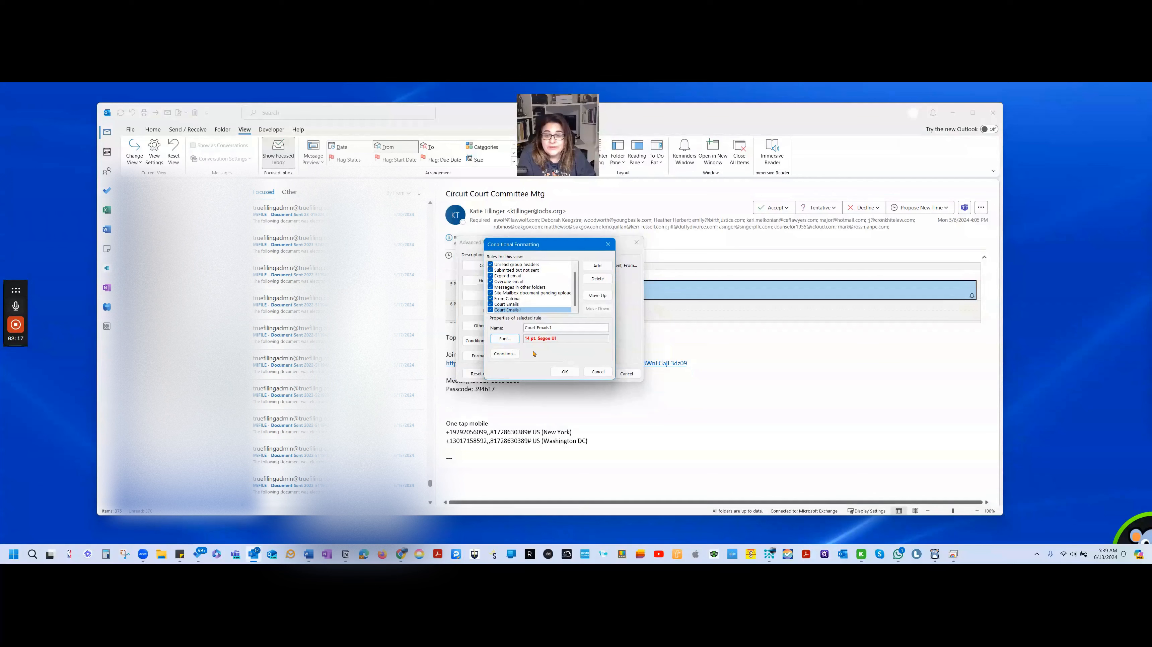
- Set the rule's condition to messages from .gov, truefiling.com, 3rdcc.org and apply the view settings
click(512, 355)
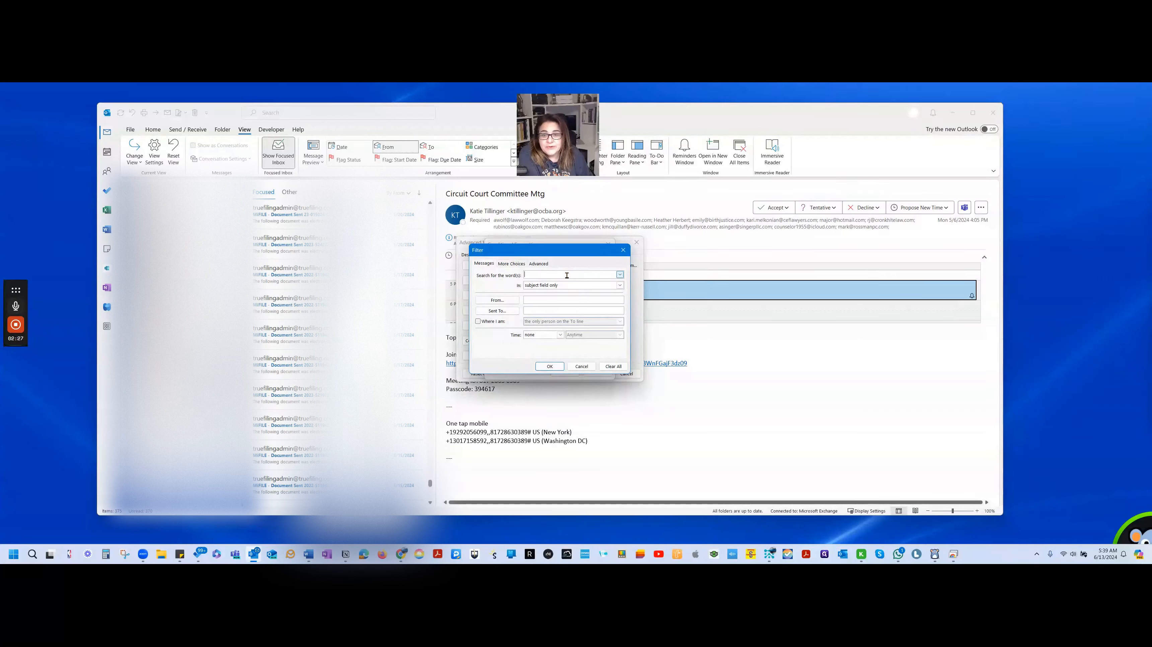
click(531, 299)
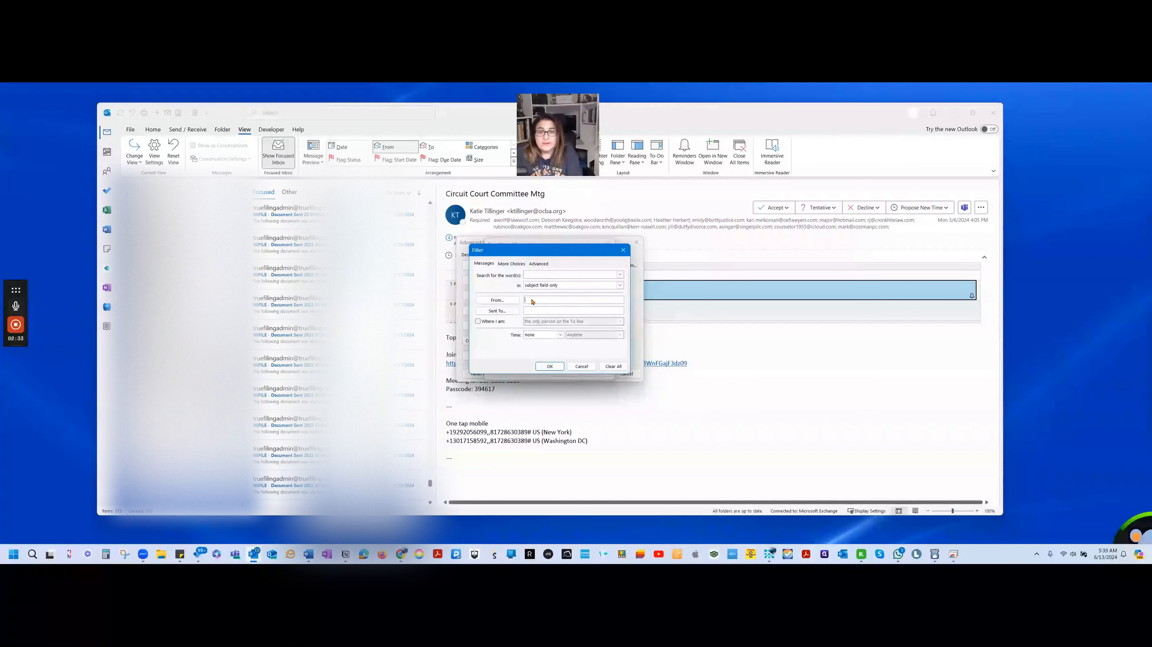
text(.go)
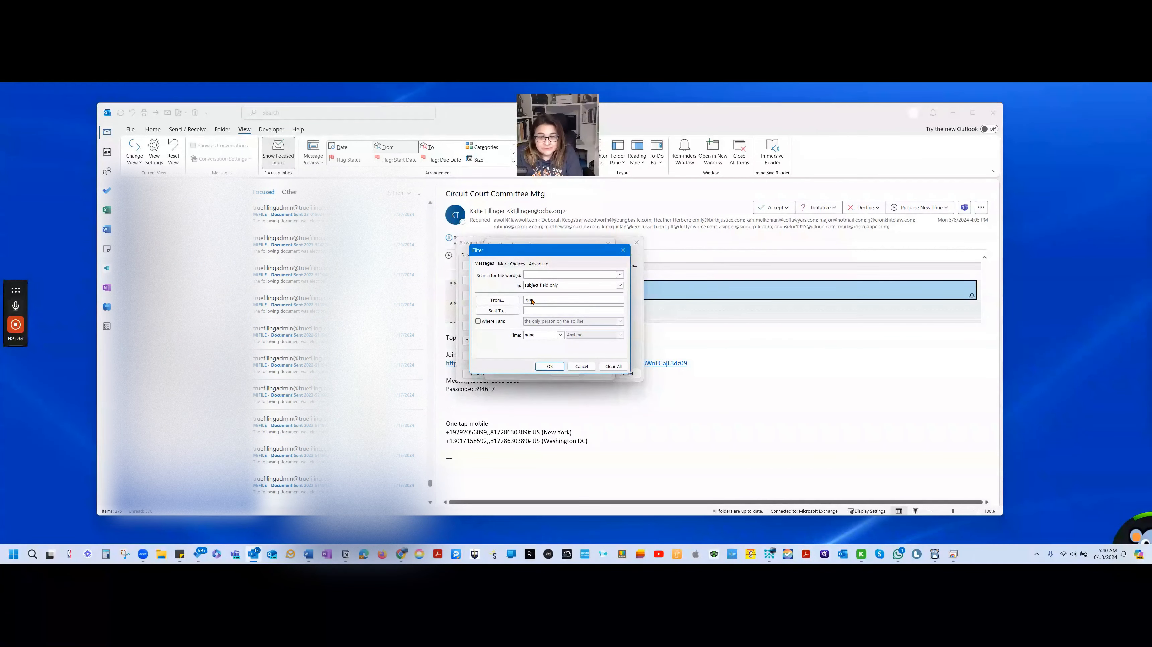
text(v.)
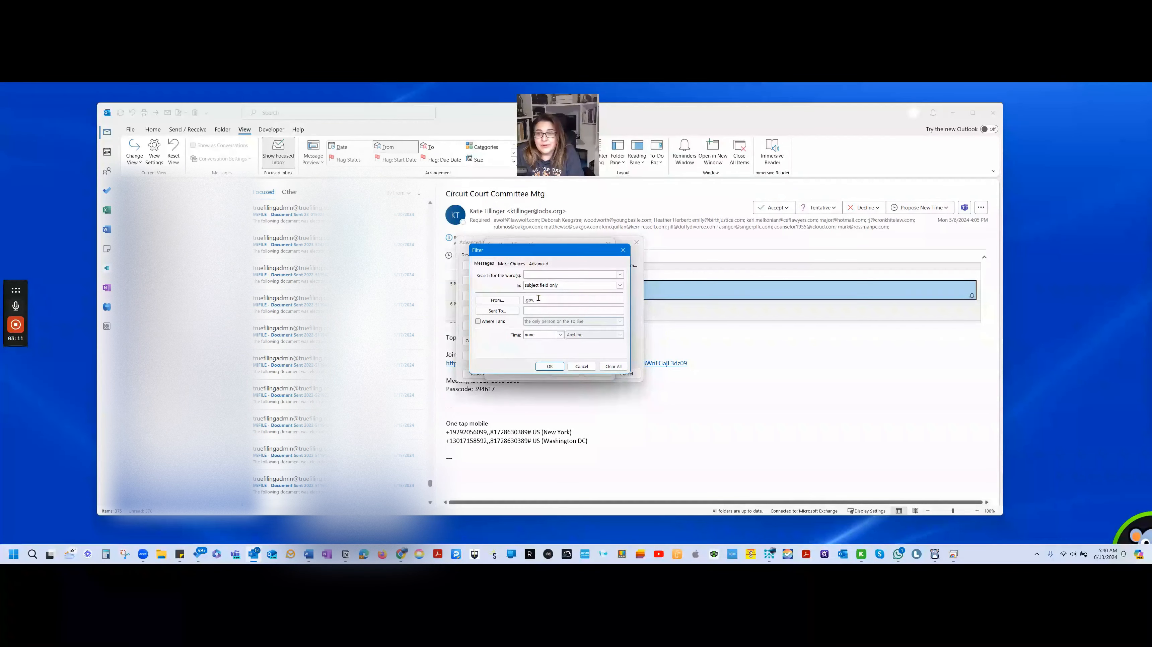
text( tr)
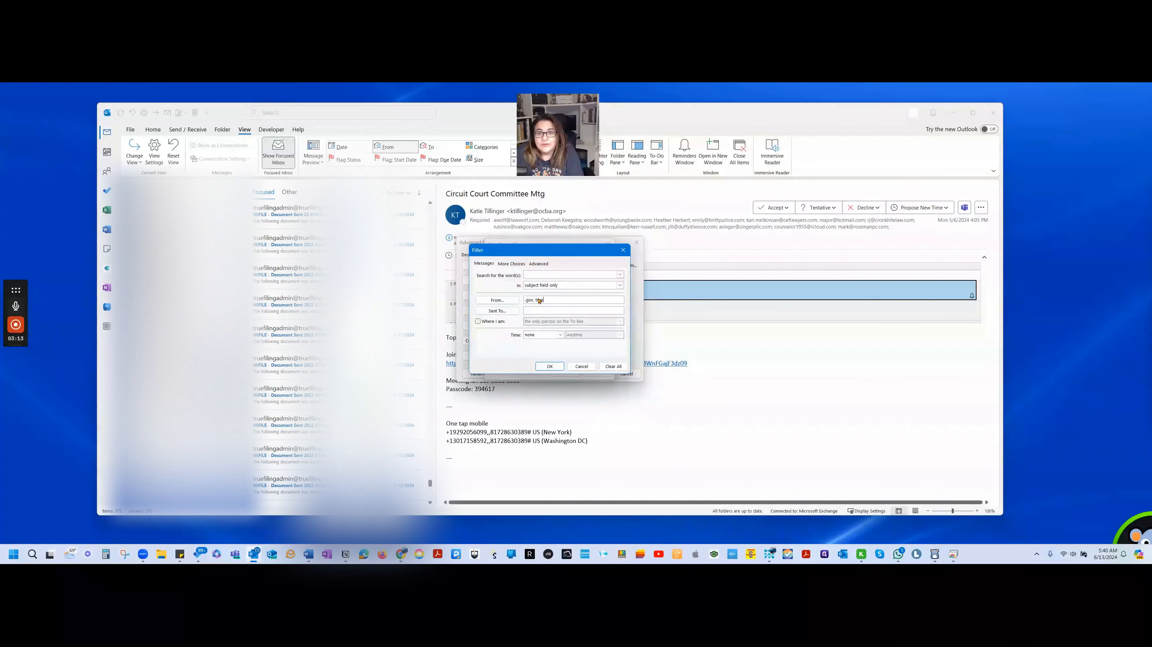
text(uefiling.com, 3rd)
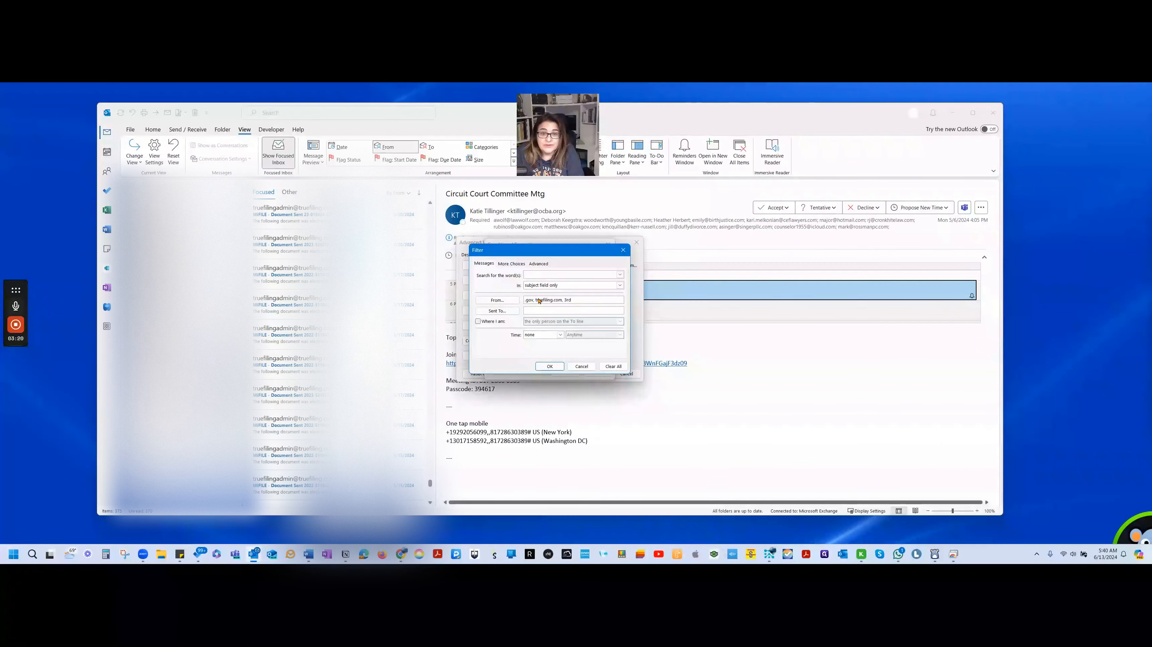
text(cc.org)
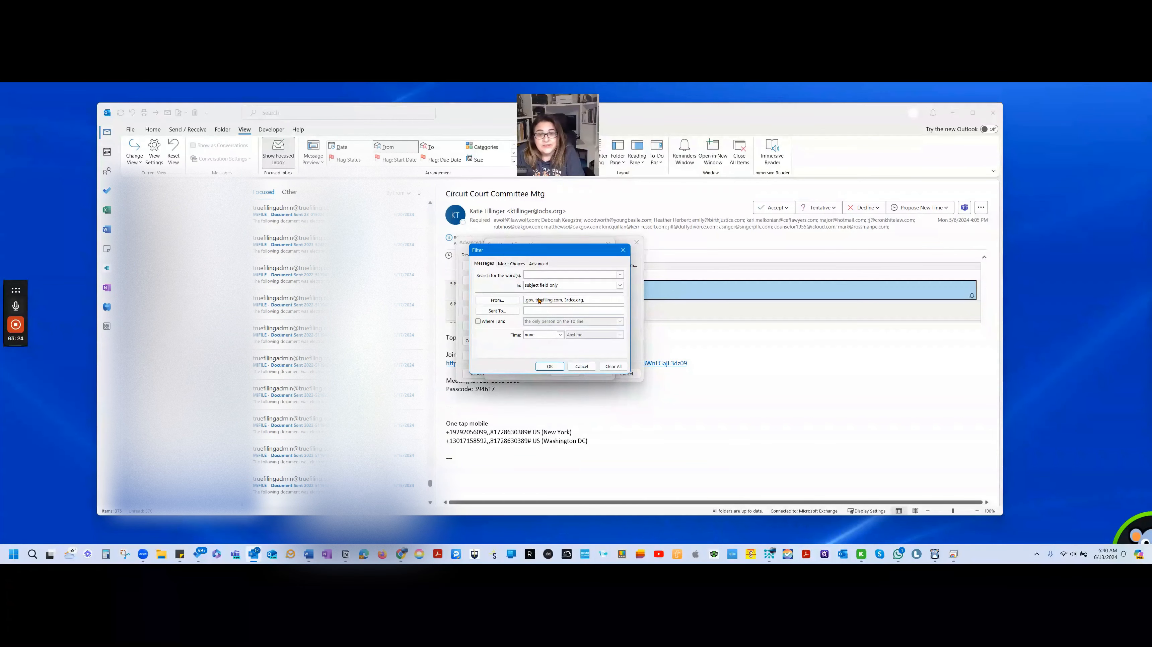
key(BackSpace)
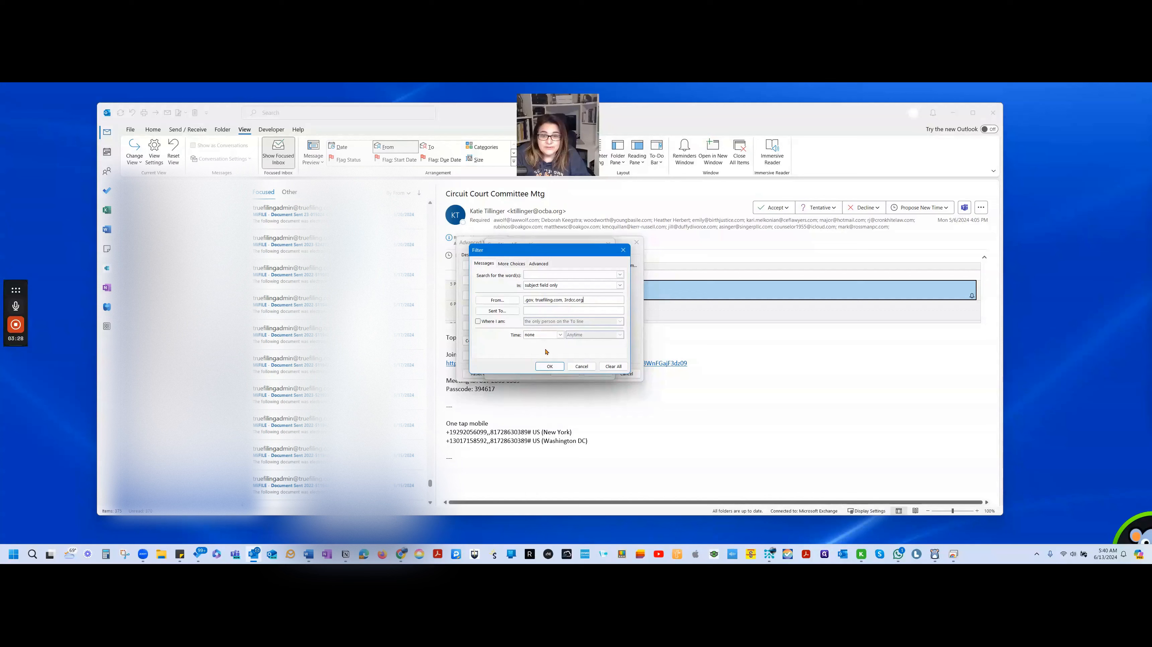
click(547, 367)
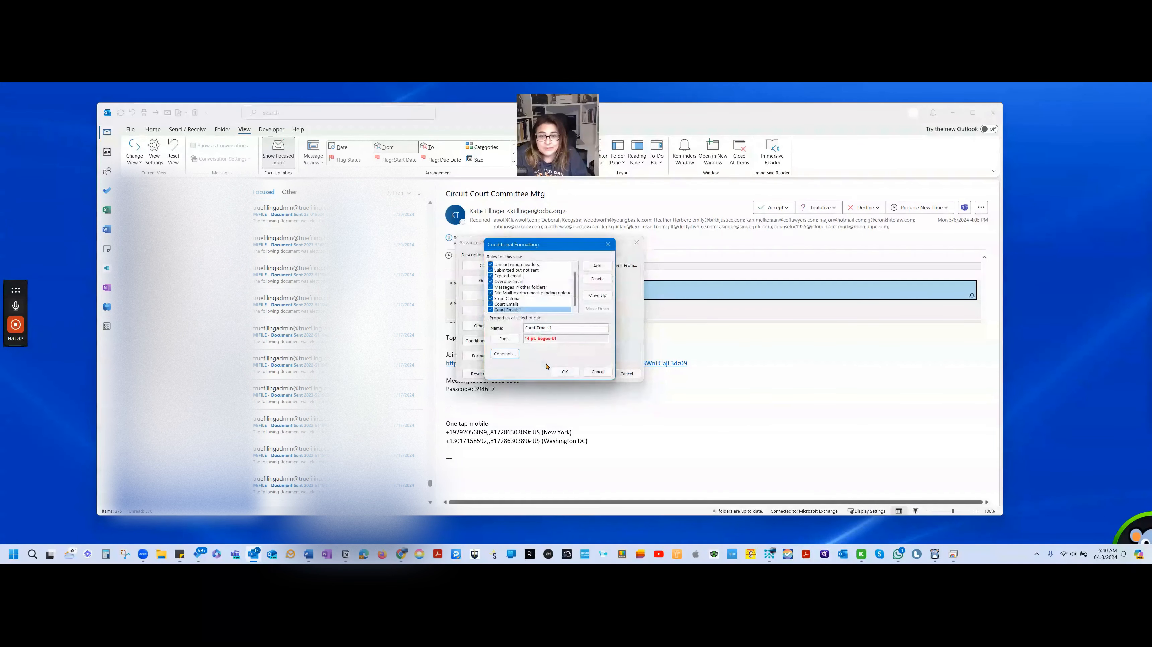
click(564, 372)
click(597, 374)
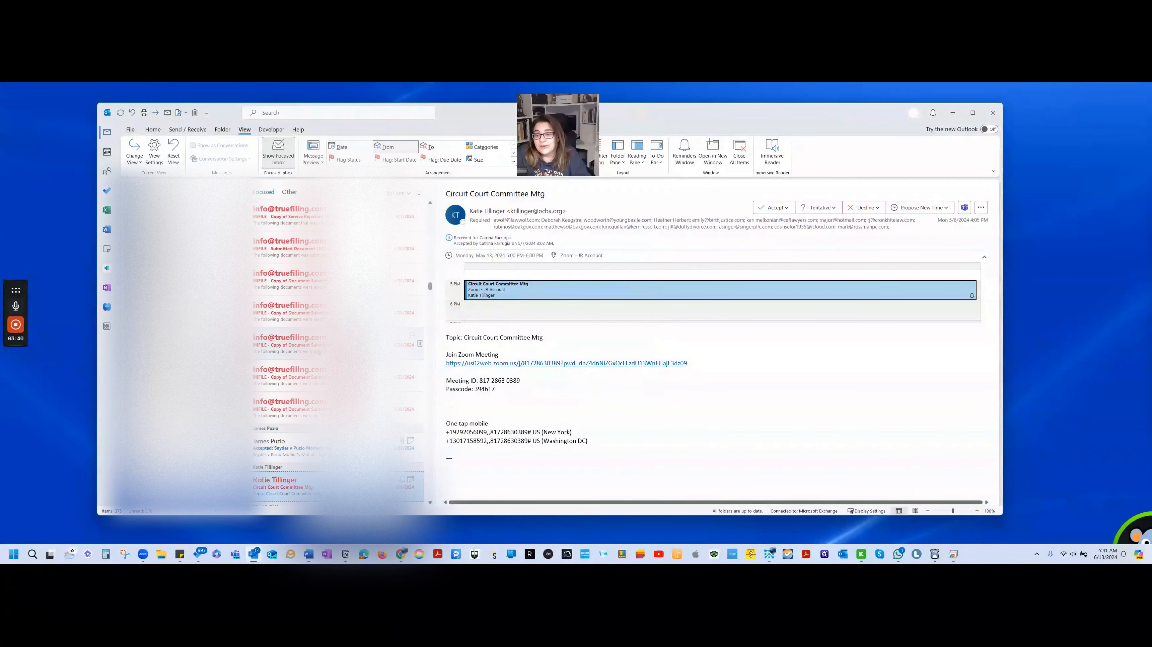
- Look through the inbox to check which senders' messages carry the court email formatting
scroll(319, 352, up, 1)
scroll(307, 251, up, 2)
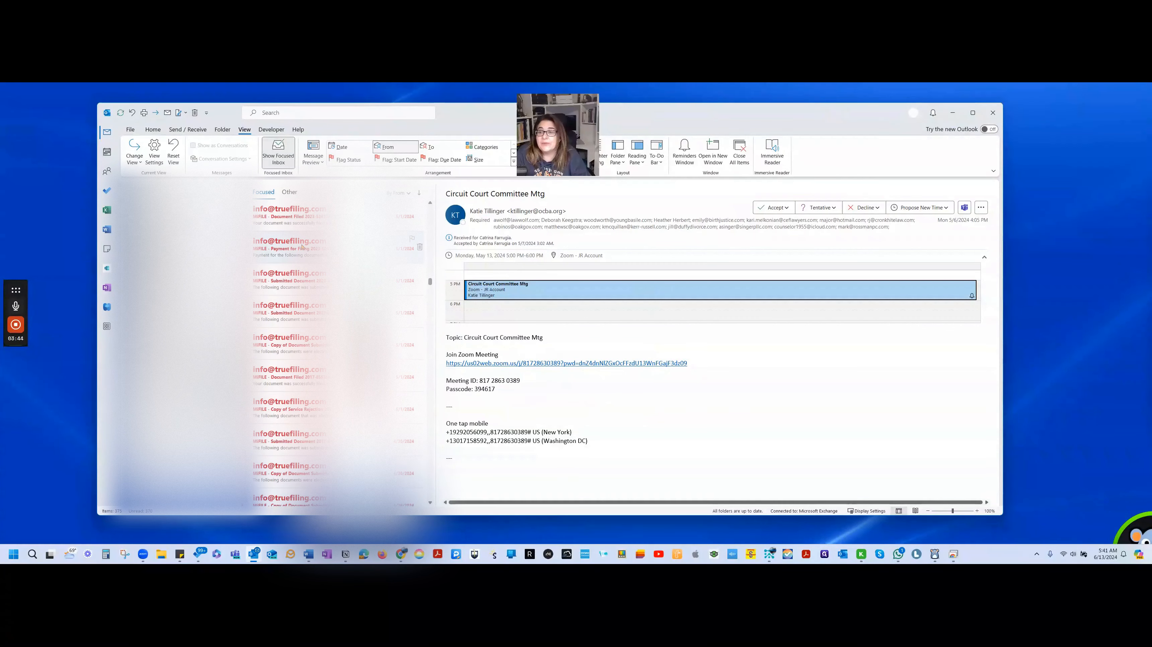
scroll(302, 247, up, 15)
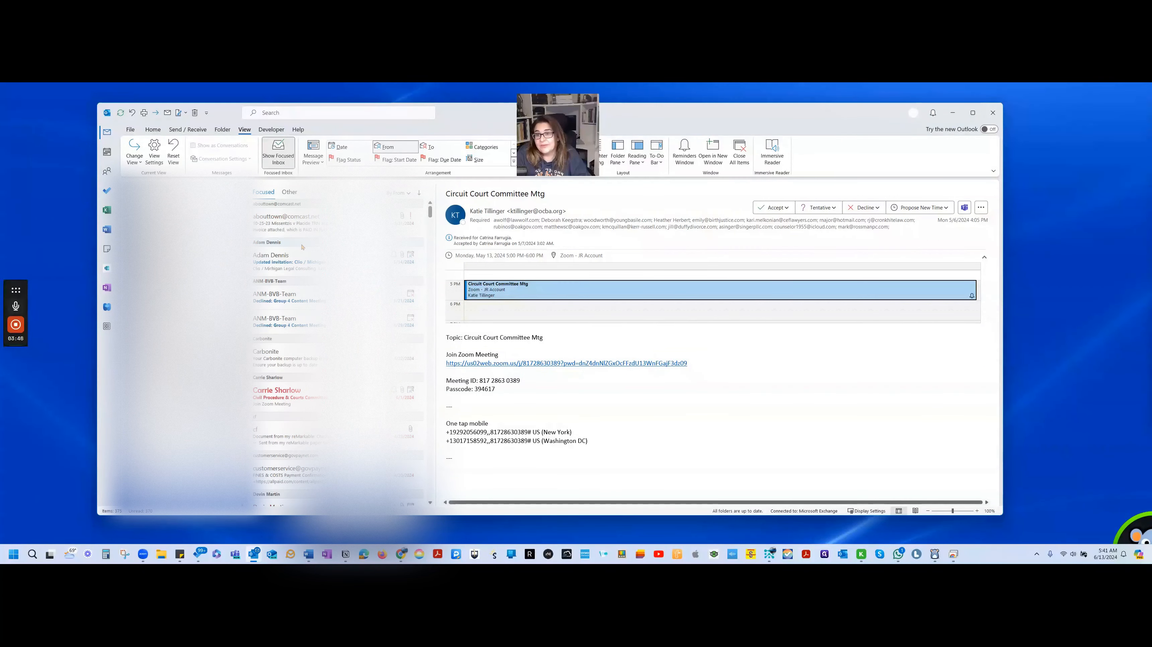
scroll(303, 247, down, 1)
scroll(301, 248, down, 1)
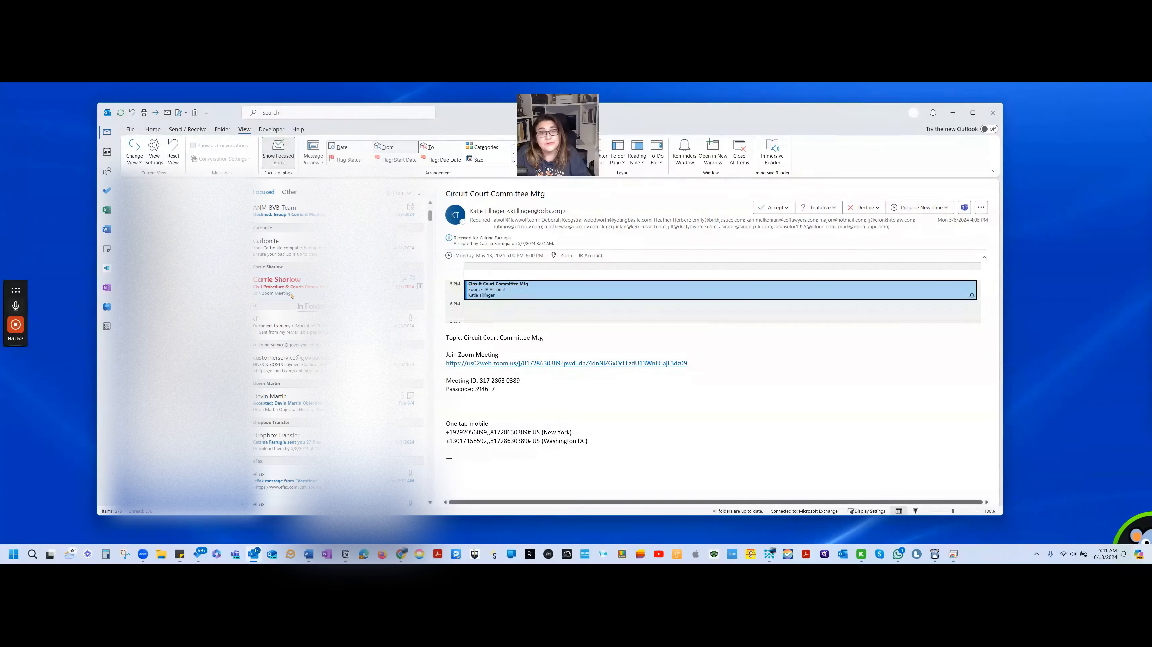
scroll(294, 299, down, 3)
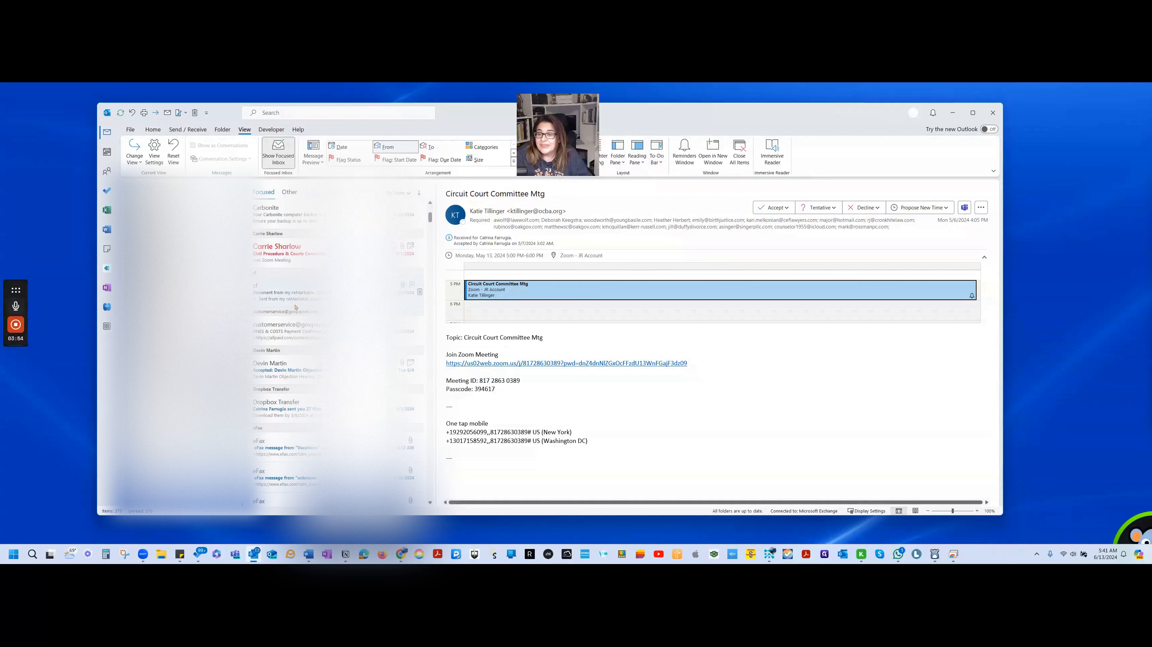
scroll(294, 308, down, 2)
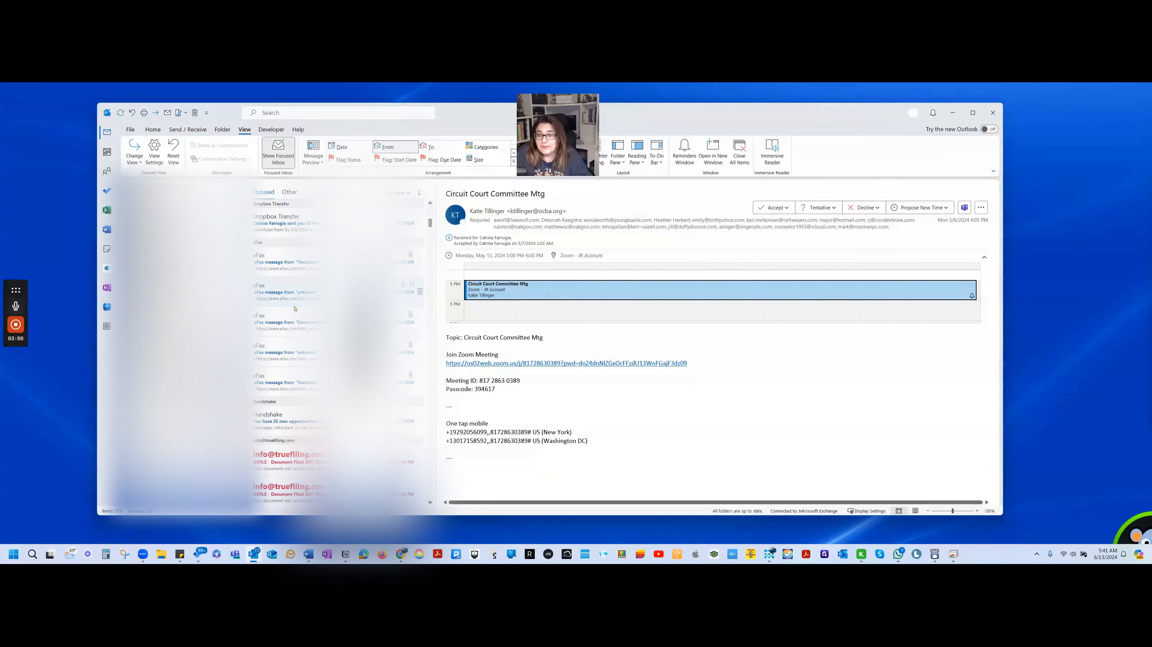
scroll(294, 308, up, 7)
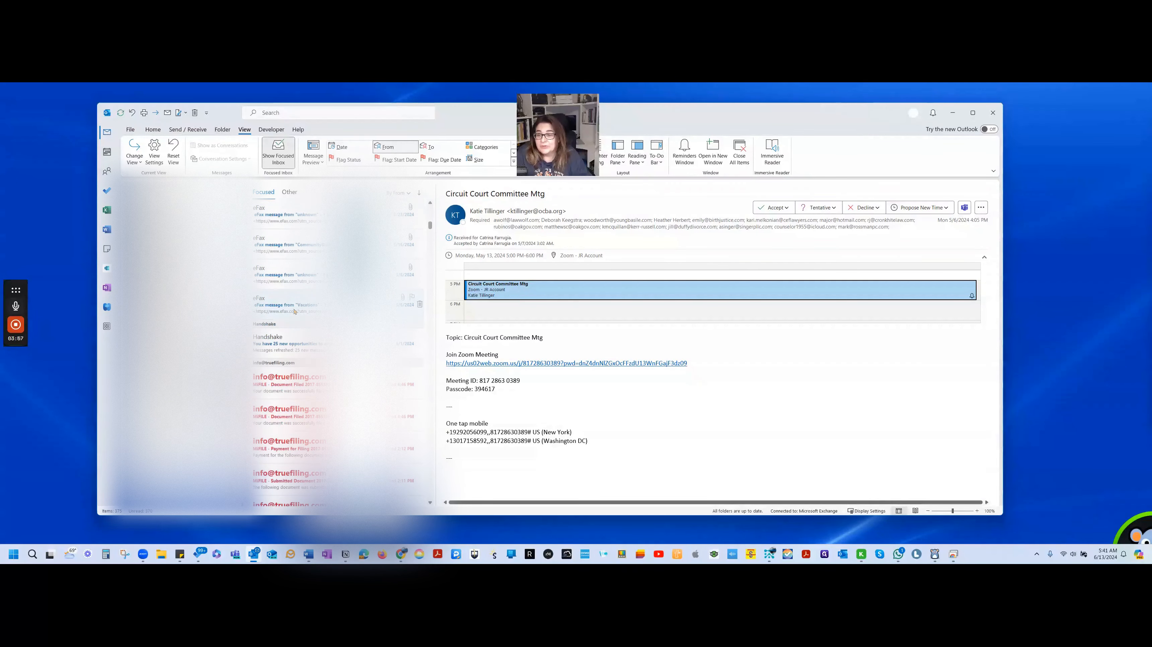
- Arrange the inbox by date and look over the court emails among the other messages
click(399, 194)
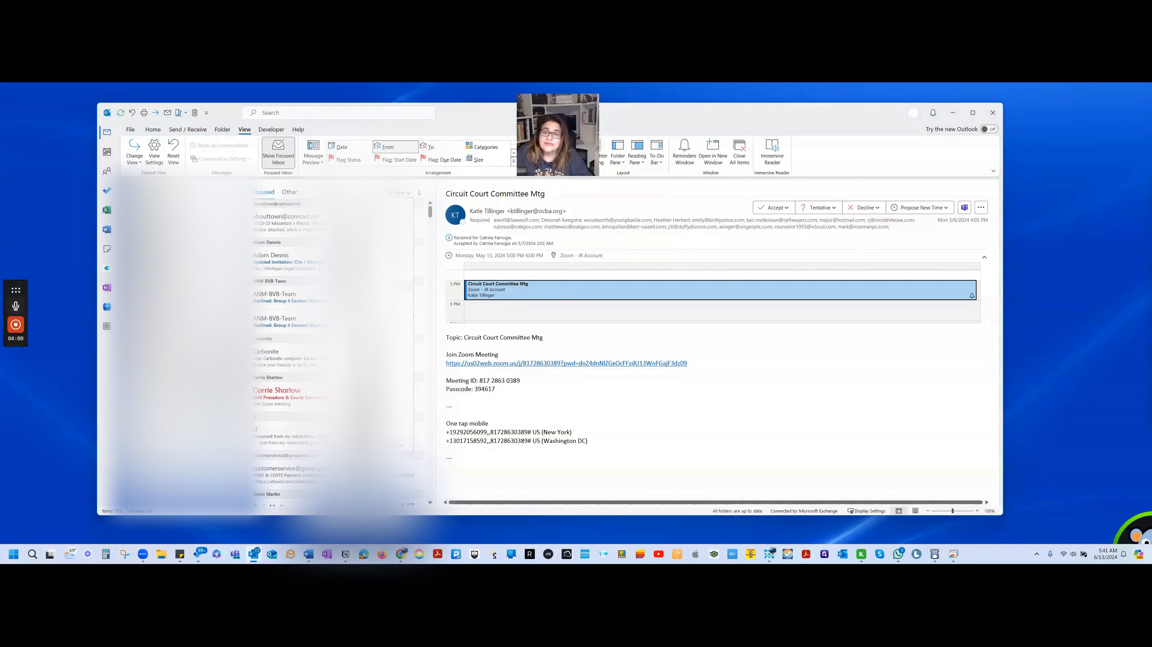
click(356, 273)
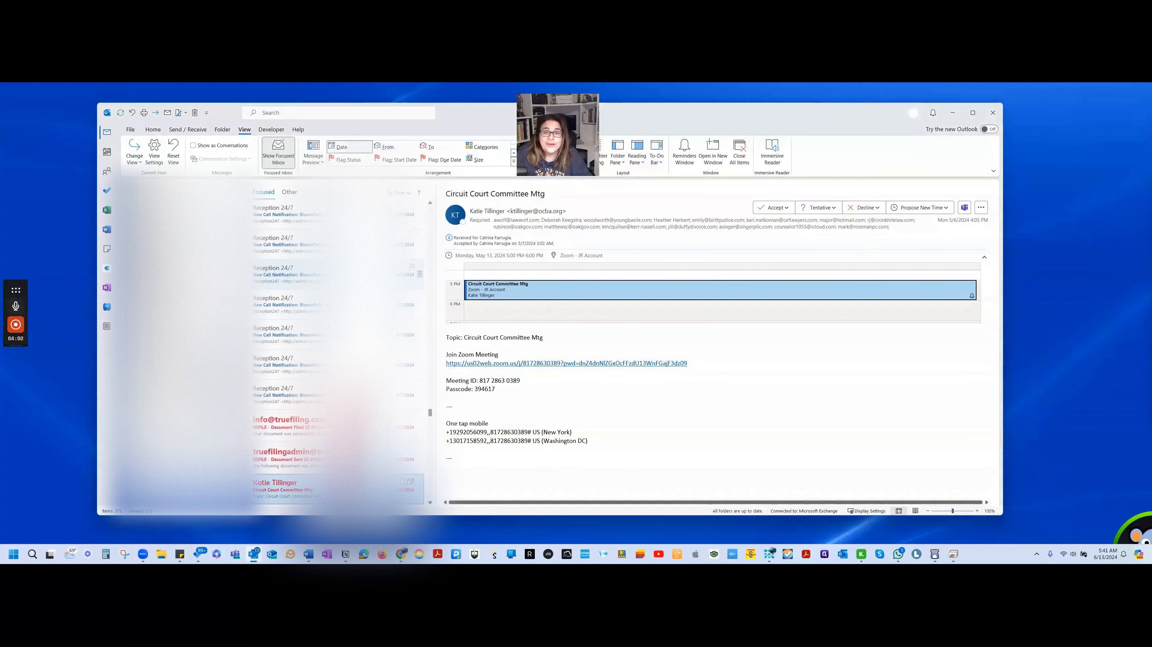
scroll(336, 354, up, 5)
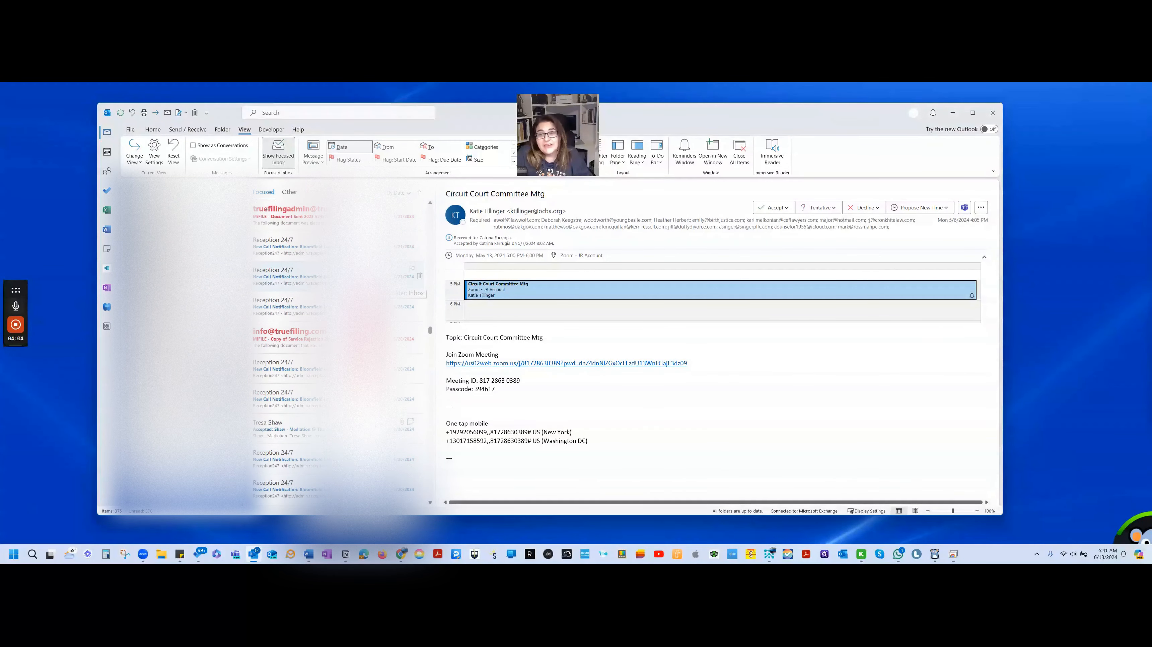
drag(430, 293, 403, 218)
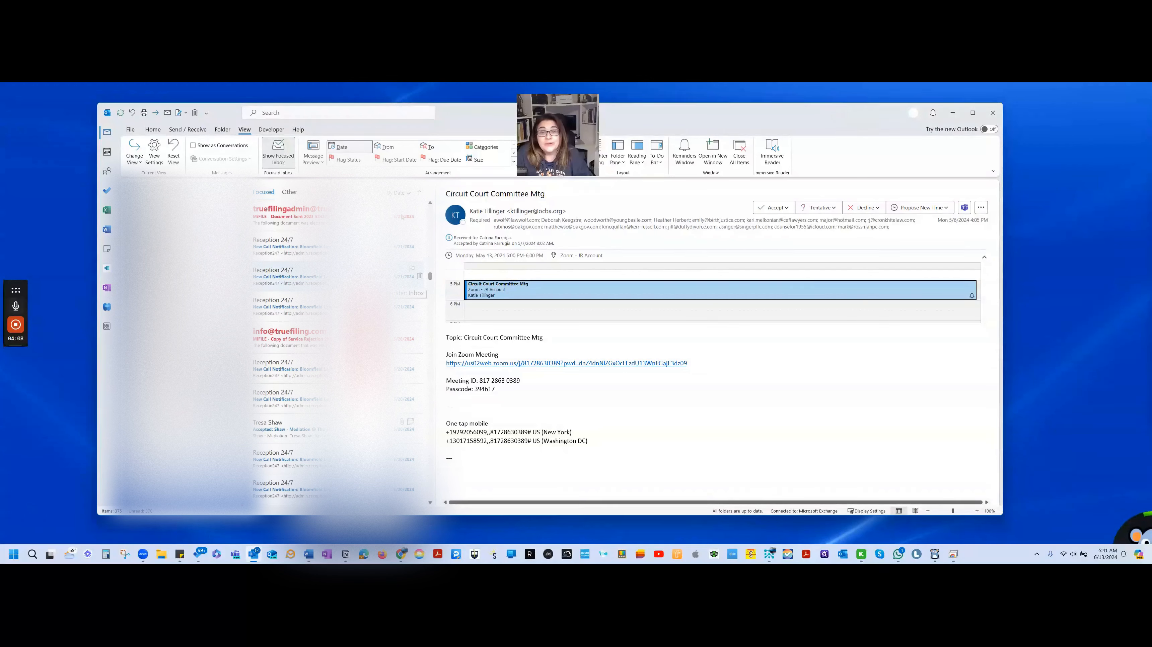
scroll(402, 218, up, 5)
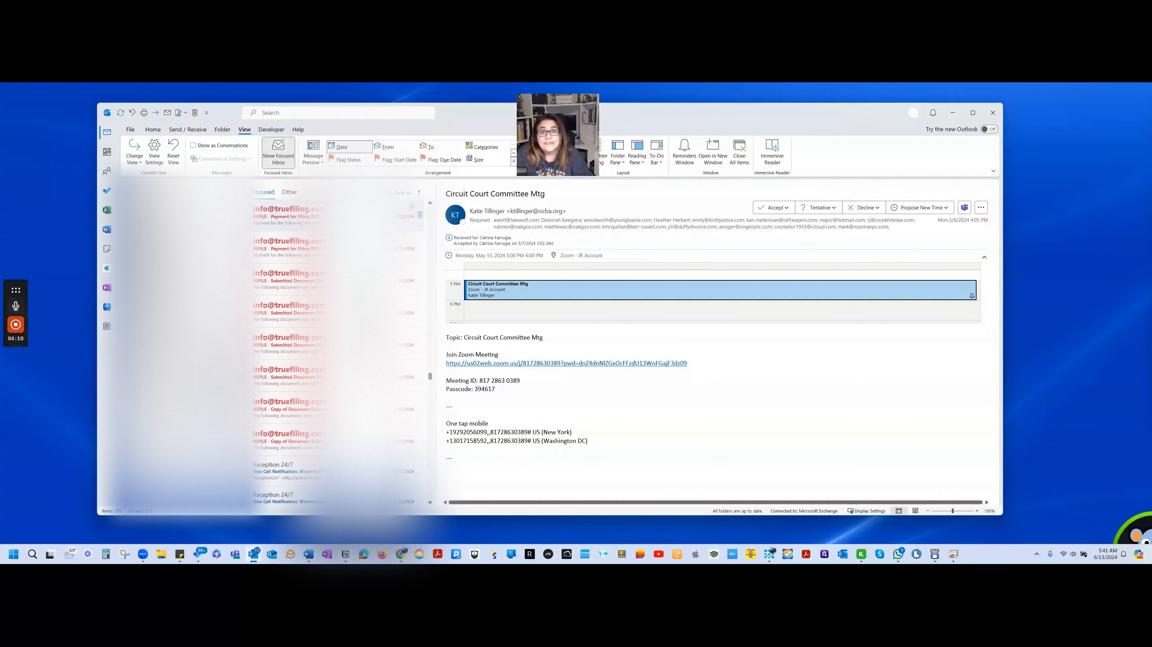